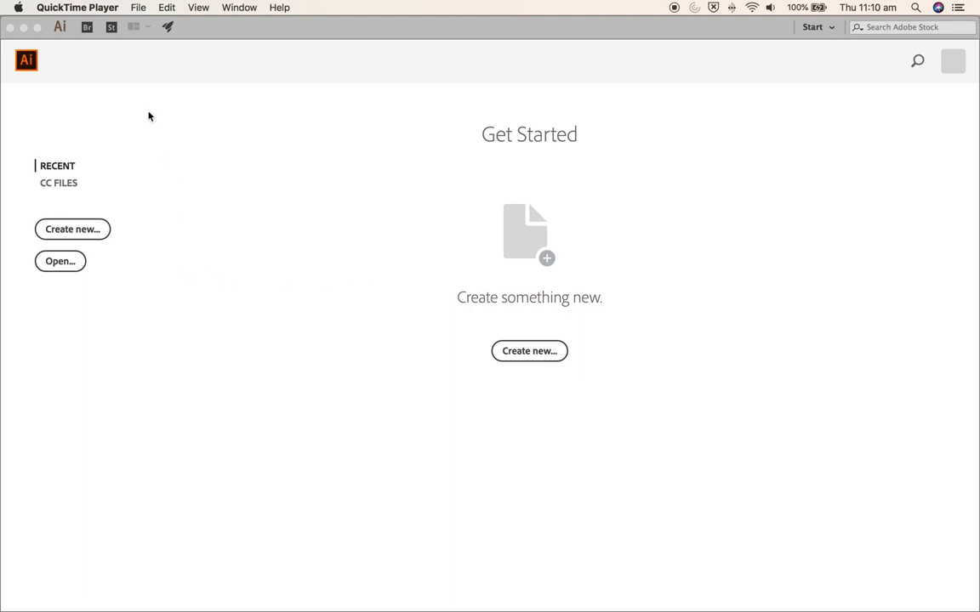
- Create a new A4 landscape document, 297 x 210 mm with one artboard, named Sample graphic
{"action": "left_click", "coordinate": [120, 68]}
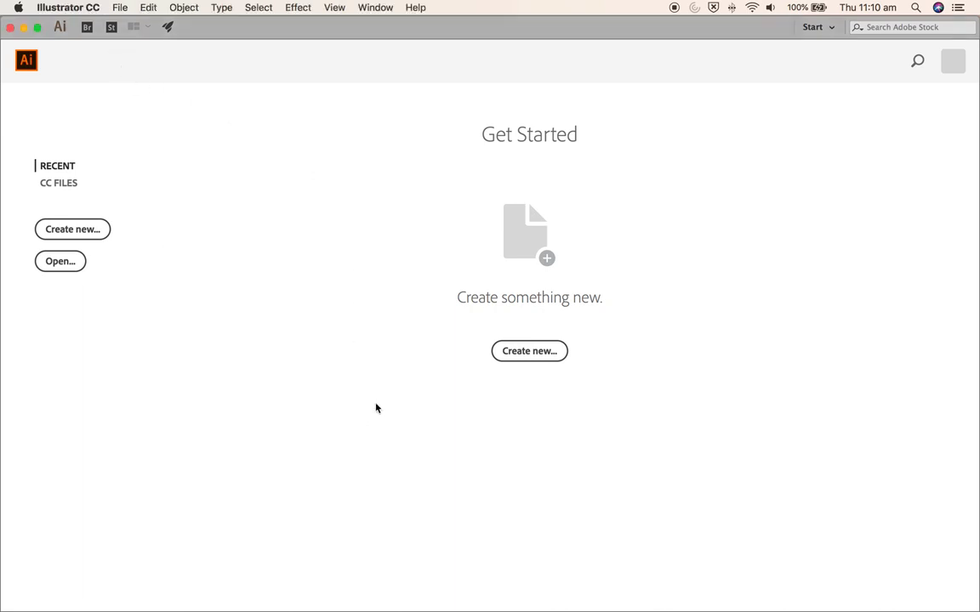
{"action": "left_click", "coordinate": [72, 232]}
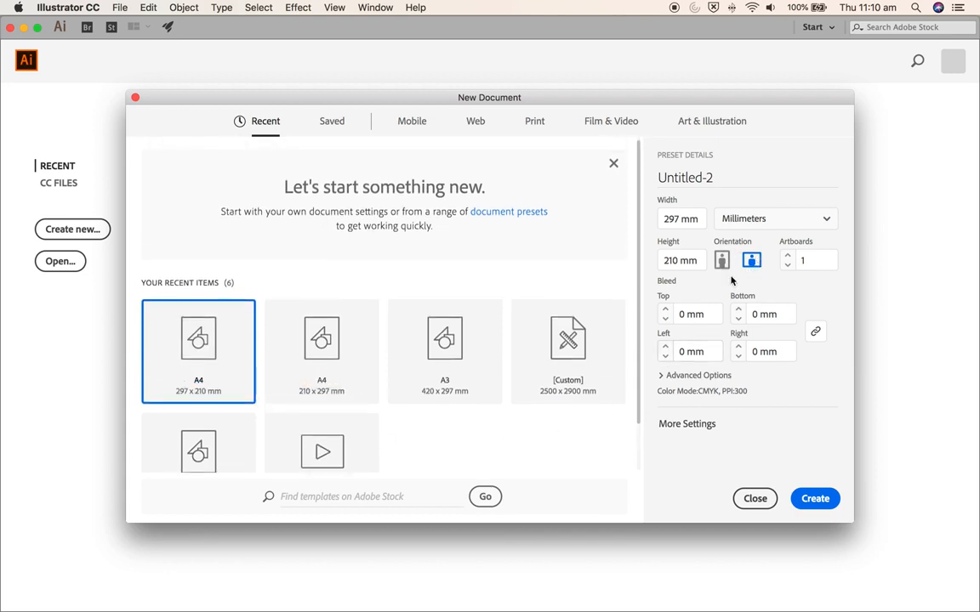
{"action": "left_click", "coordinate": [787, 260]}
{"action": "left_click", "coordinate": [789, 261]}
{"action": "left_click", "coordinate": [787, 266]}
{"action": "left_click_drag", "start_coordinate": [733, 178], "coordinate": [595, 168]}
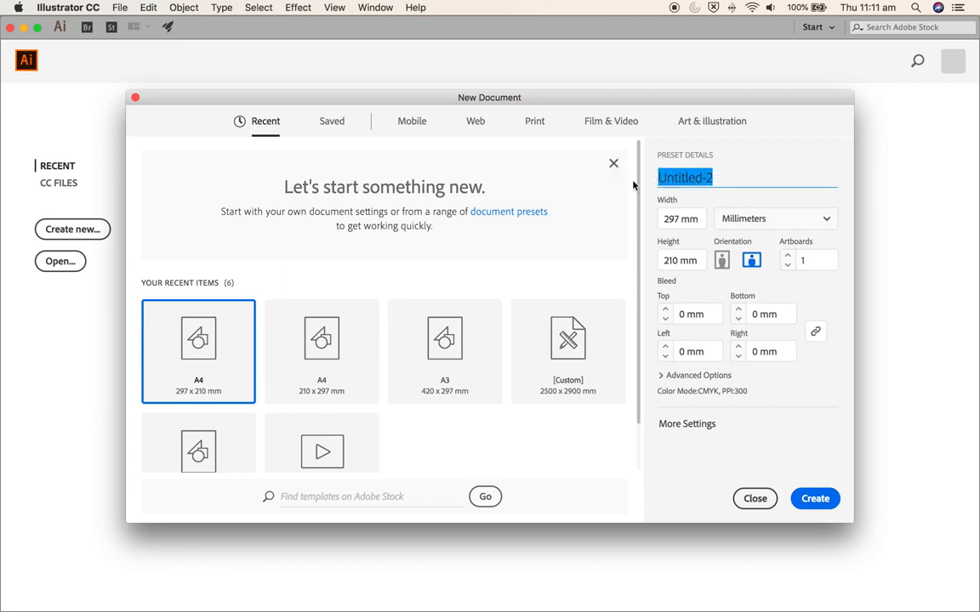
{"action": "type", "text": "Sample "}
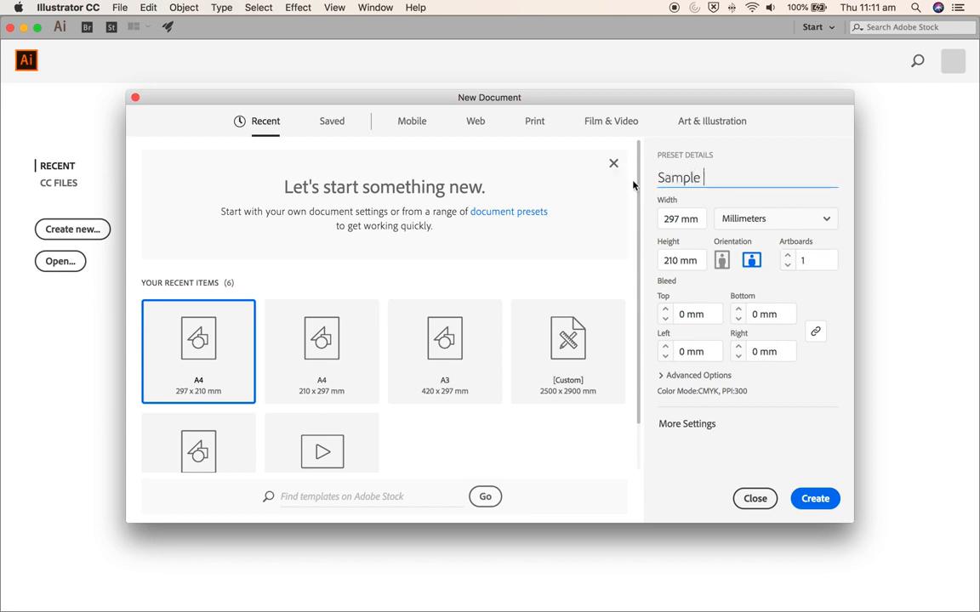
{"action": "type", "text": "graphic"}
{"action": "left_click", "coordinate": [812, 499]}
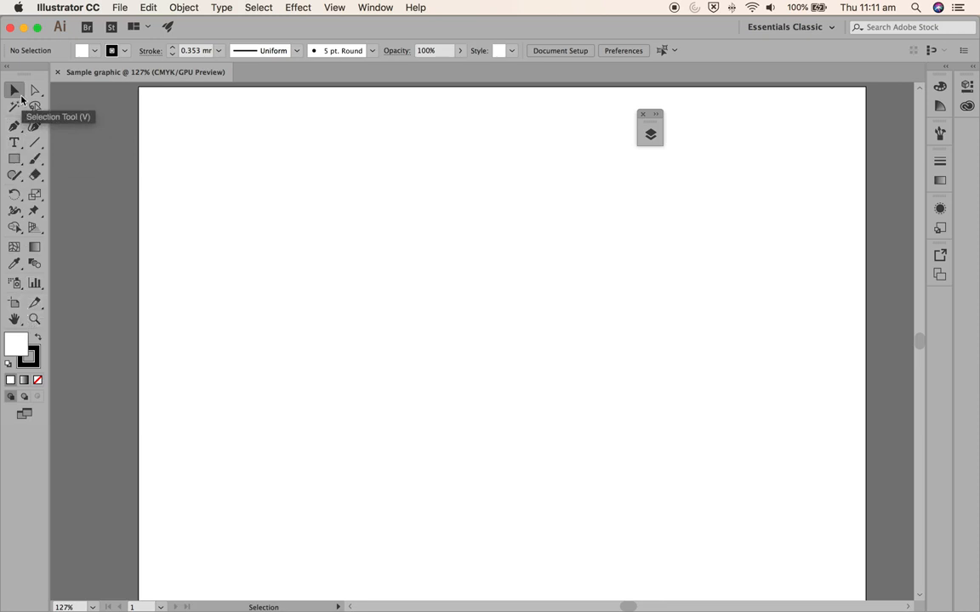
- Tear off the shape tools and the type tools as floating toolbars and close both toolbars
{"action": "left_click", "coordinate": [15, 162]}
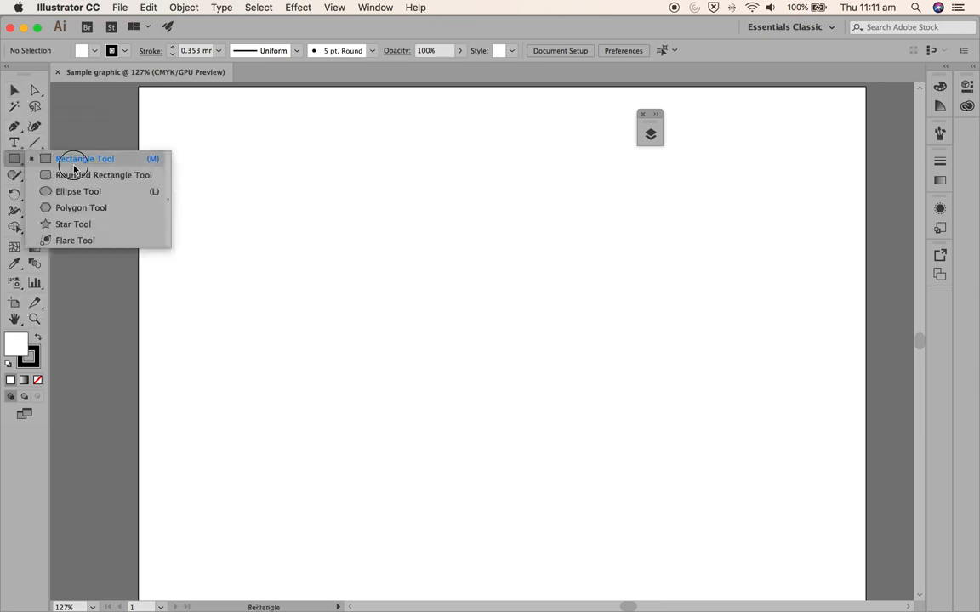
{"action": "left_click", "coordinate": [169, 202]}
{"action": "left_click_drag", "start_coordinate": [72, 170], "coordinate": [219, 100]}
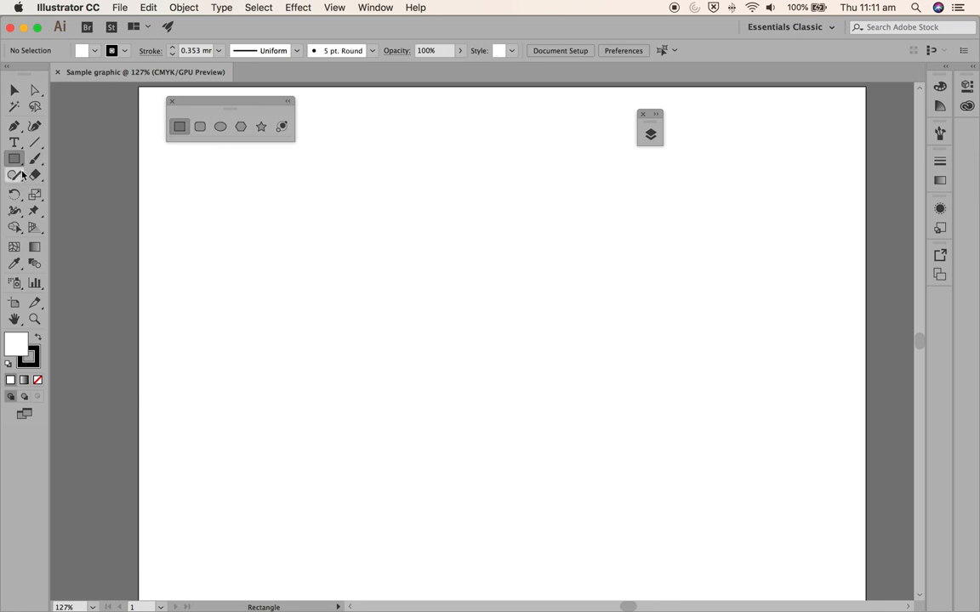
{"action": "left_click_drag", "start_coordinate": [19, 146], "coordinate": [184, 188]}
{"action": "left_click_drag", "start_coordinate": [80, 154], "coordinate": [362, 103]}
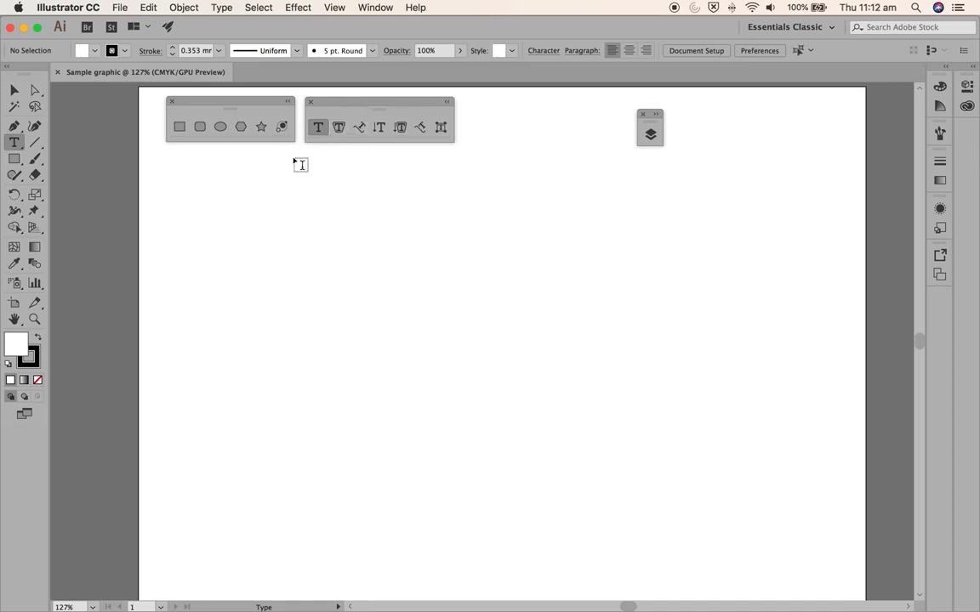
{"action": "left_click", "coordinate": [311, 103]}
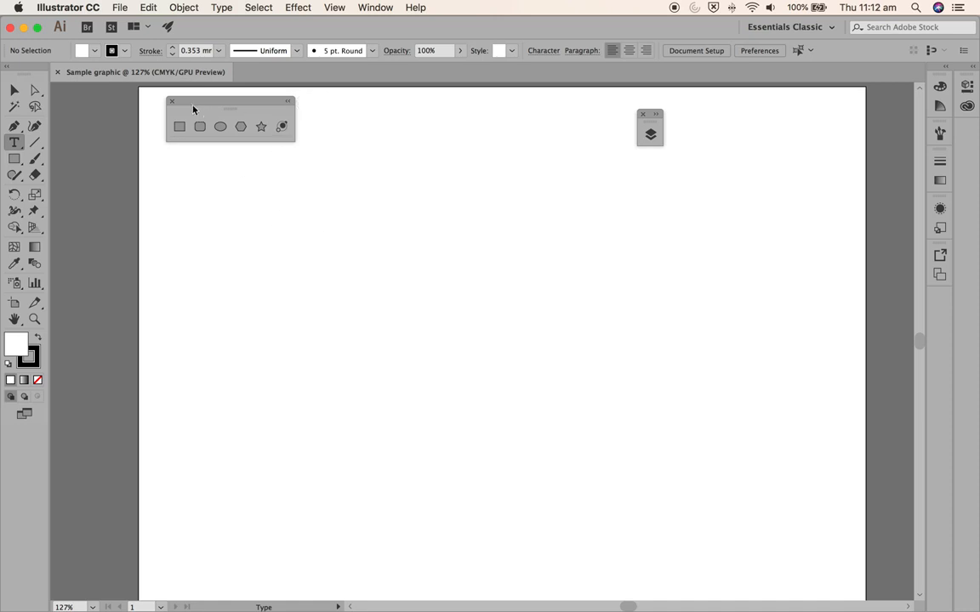
{"action": "left_click", "coordinate": [171, 101]}
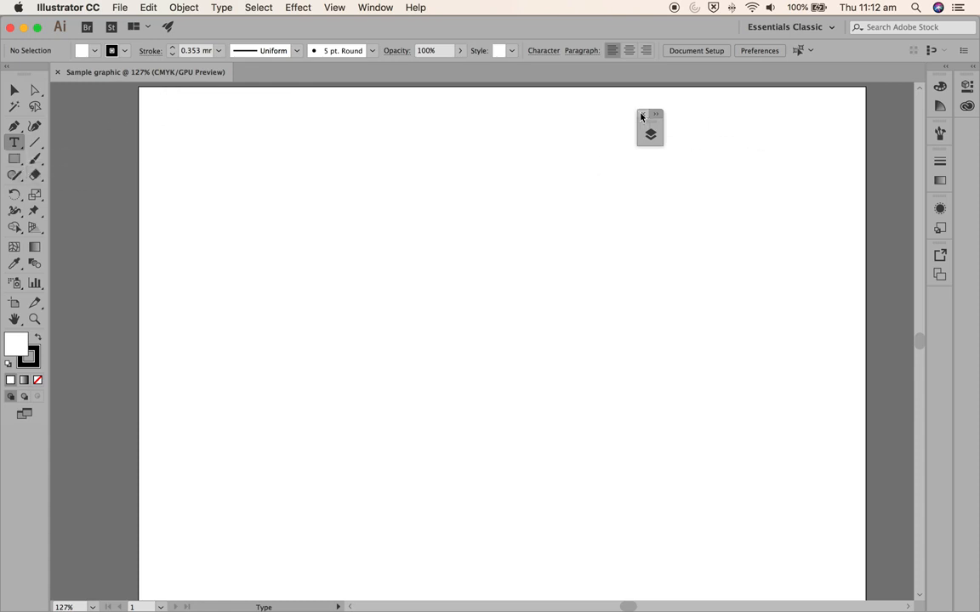
- Close the floating Layers panel, show it again and expand it
{"action": "left_click", "coordinate": [642, 116]}
{"action": "left_click", "coordinate": [367, 9]}
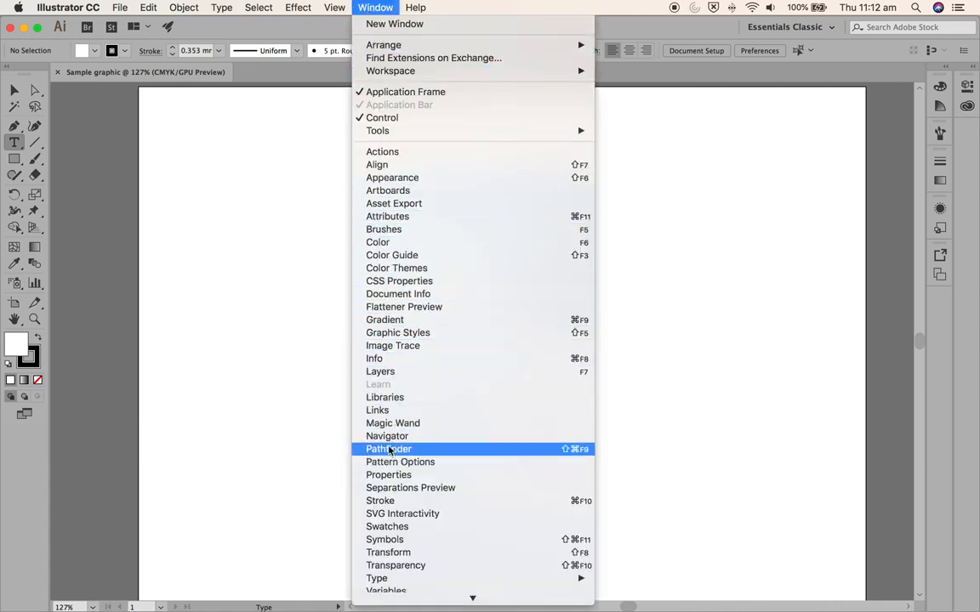
{"action": "left_click", "coordinate": [380, 375]}
{"action": "left_click", "coordinate": [612, 129]}
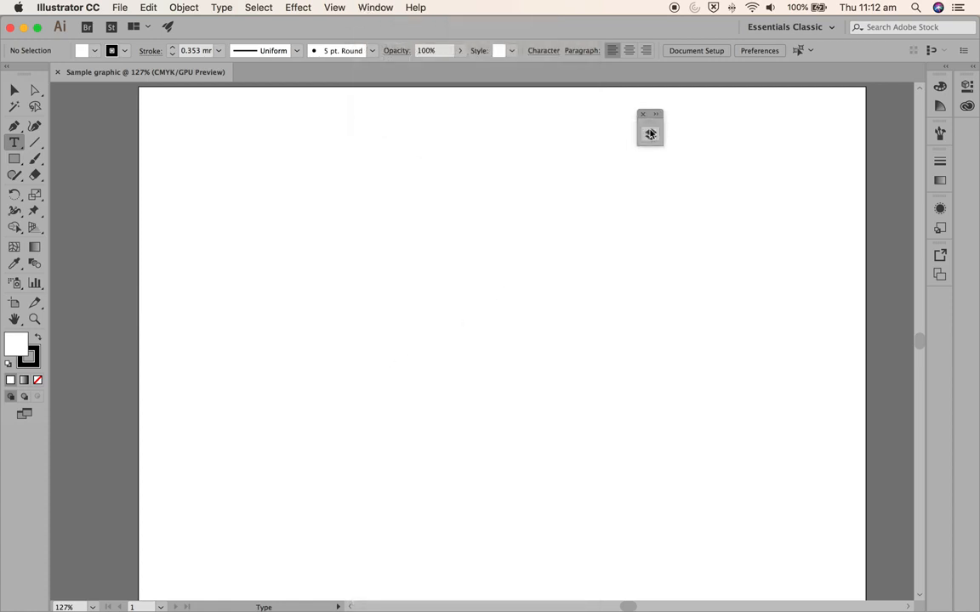
{"action": "left_click", "coordinate": [650, 133]}
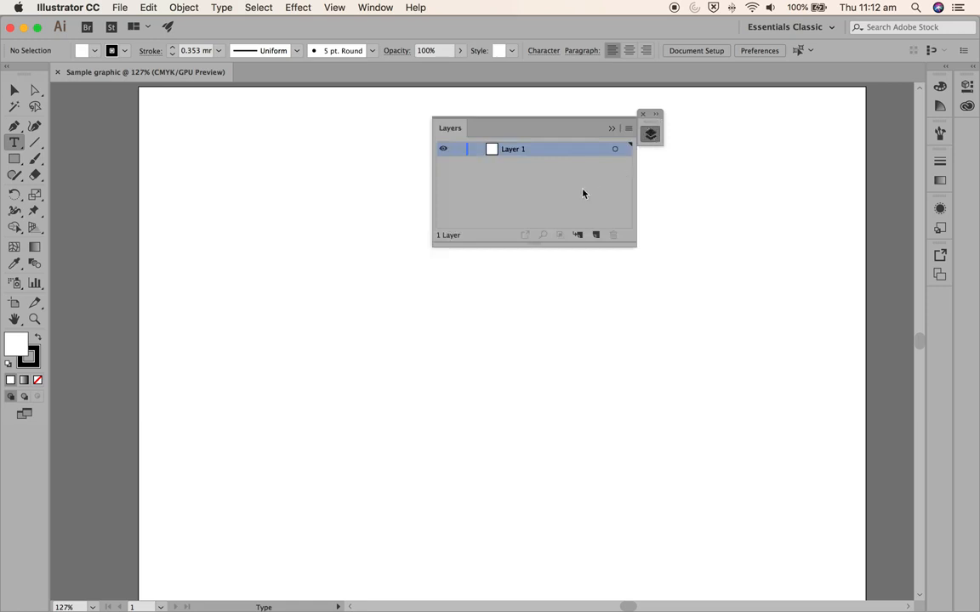
- Look over the available layer commands and close the Layers panel
{"action": "left_click", "coordinate": [630, 130]}
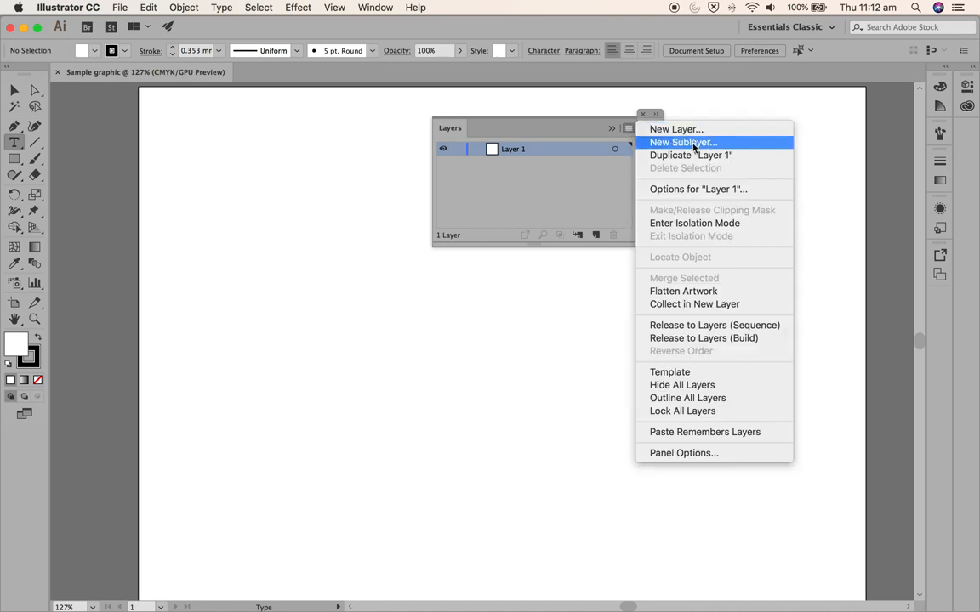
{"action": "left_click", "coordinate": [534, 188]}
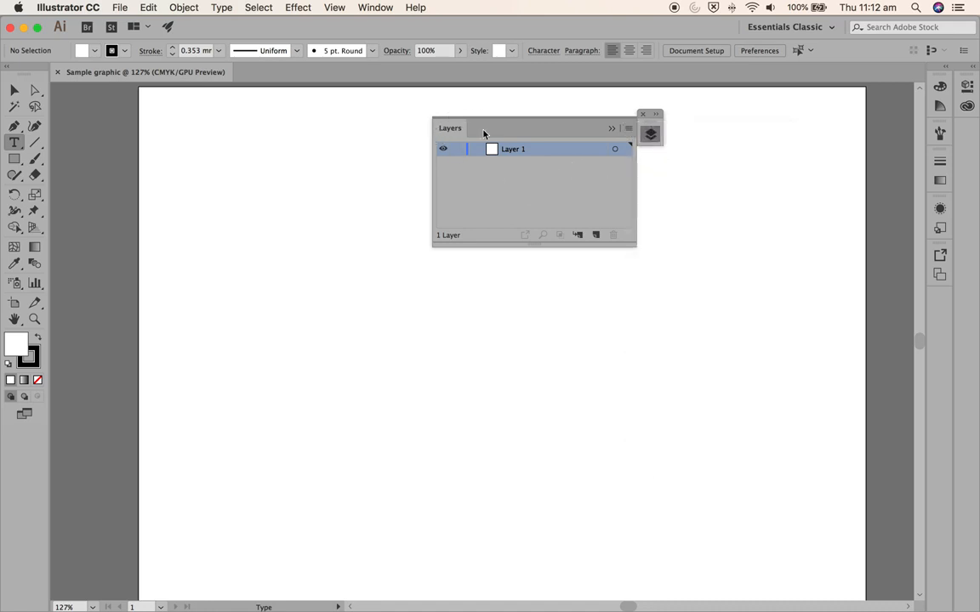
{"action": "left_click", "coordinate": [612, 130]}
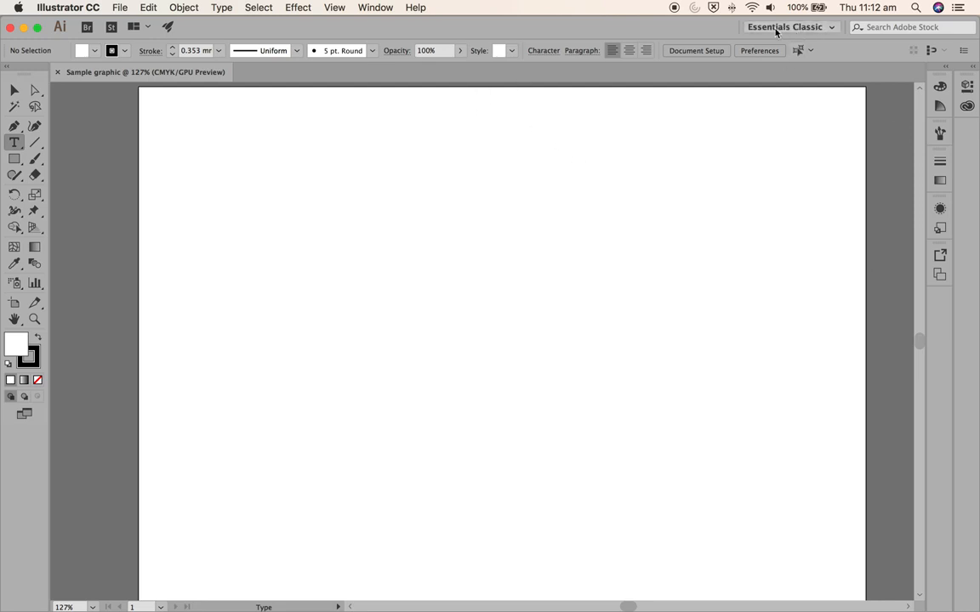
- Apply the Essentials Classic workspace
{"action": "left_click", "coordinate": [362, 10]}
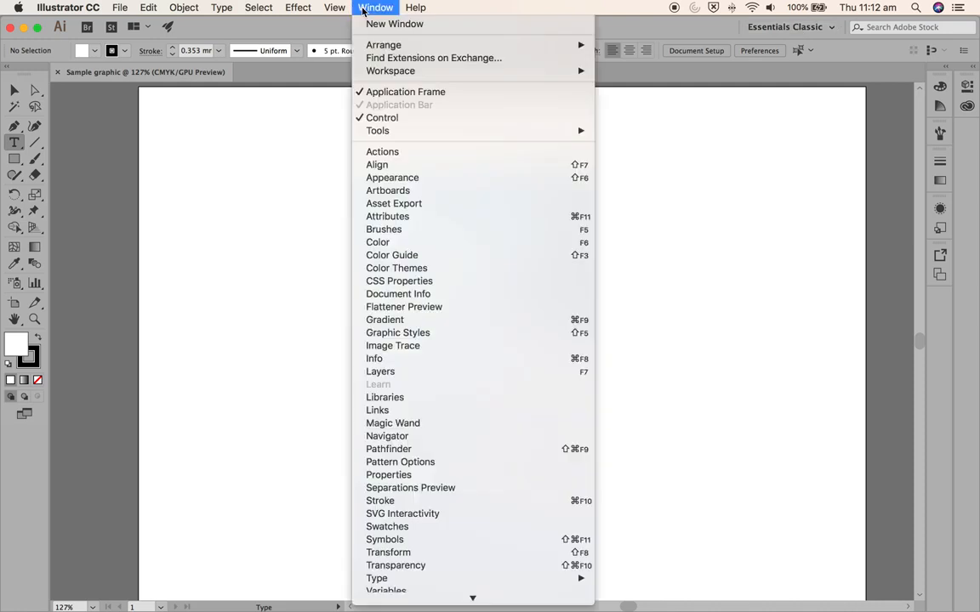
{"action": "mouse_move", "coordinate": [379, 79]}
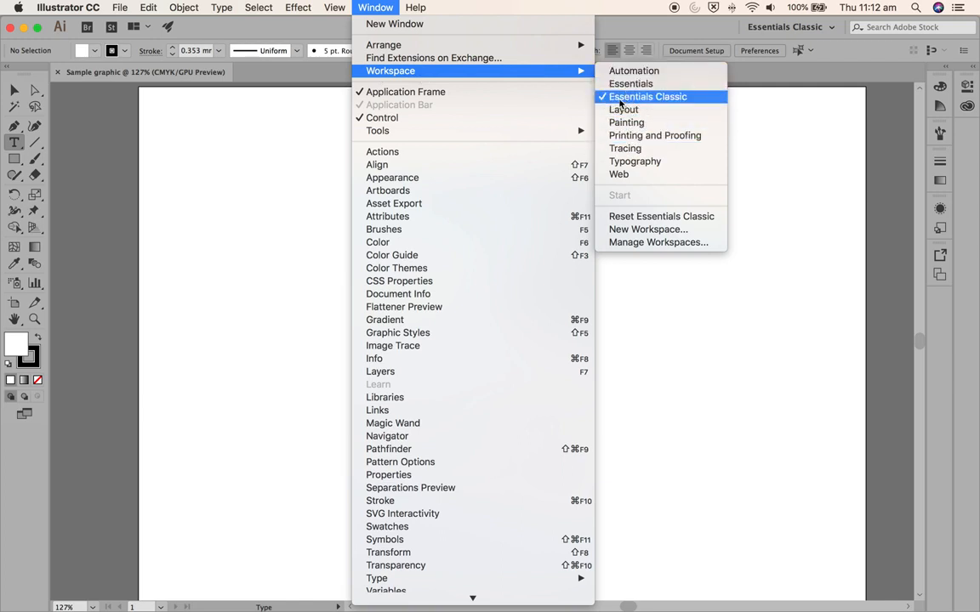
{"action": "left_click", "coordinate": [620, 100]}
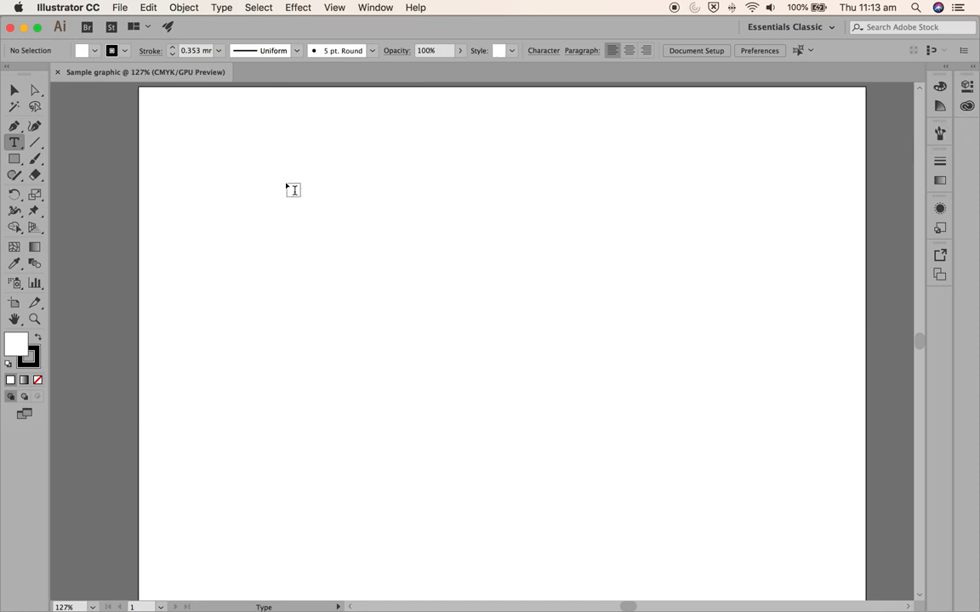
{"action": "left_click", "coordinate": [82, 11]}
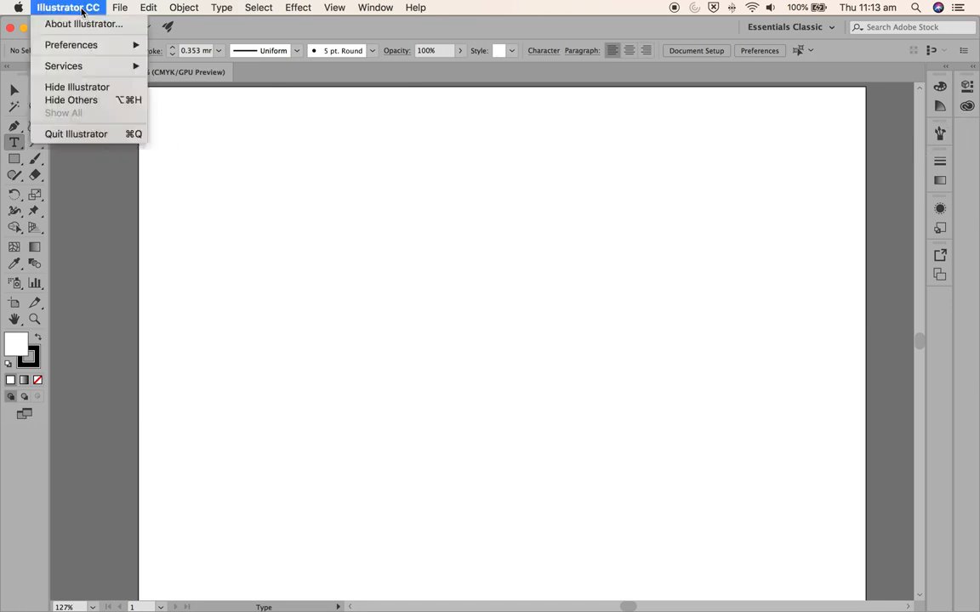
{"action": "mouse_move", "coordinate": [81, 50]}
{"action": "mouse_move", "coordinate": [148, 9]}
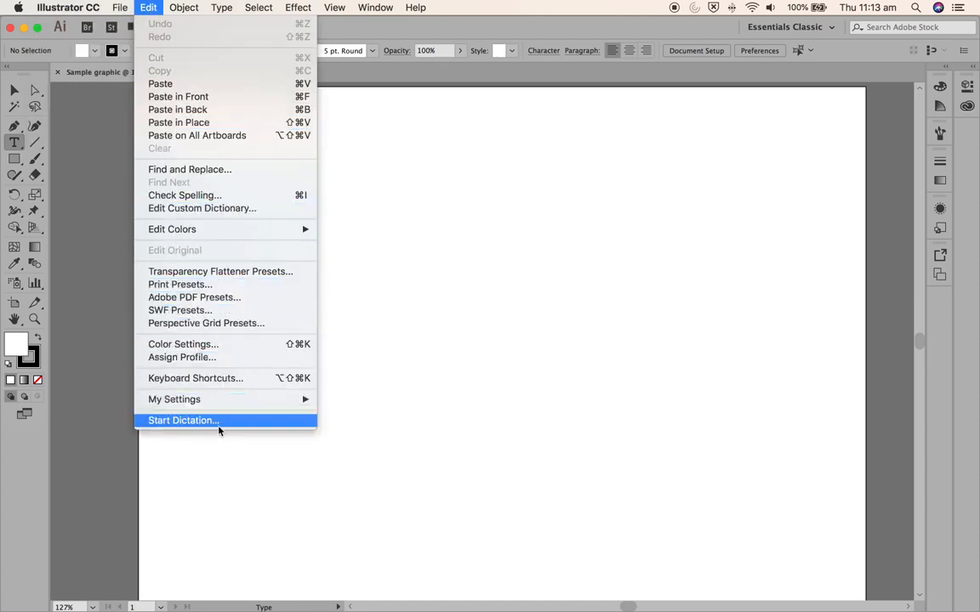
{"action": "left_click", "coordinate": [93, 101]}
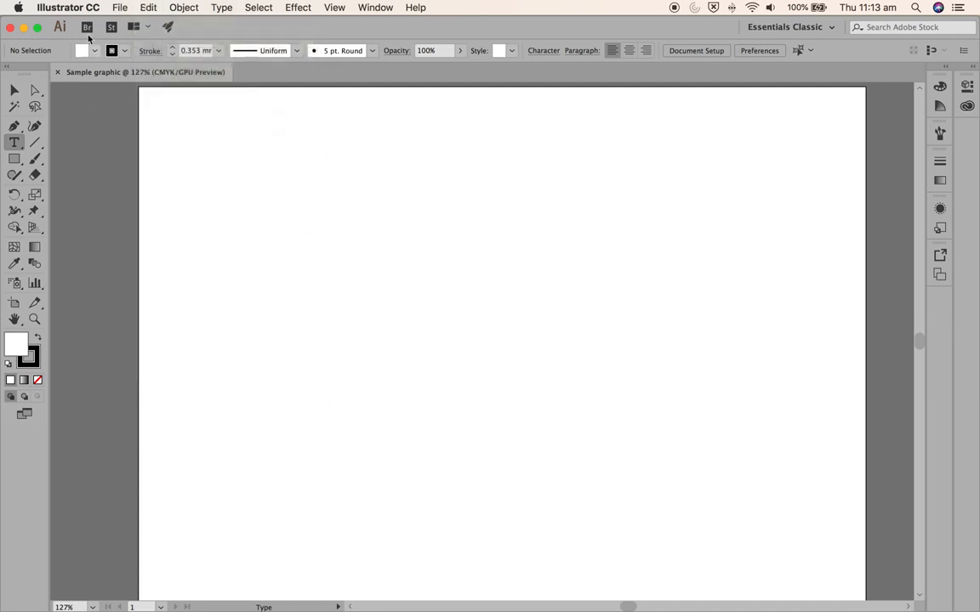
- Examine the General, Type, Units, Guides & Grid, Smart Guides and User Interface preferences and accept them
{"action": "left_click", "coordinate": [68, 12]}
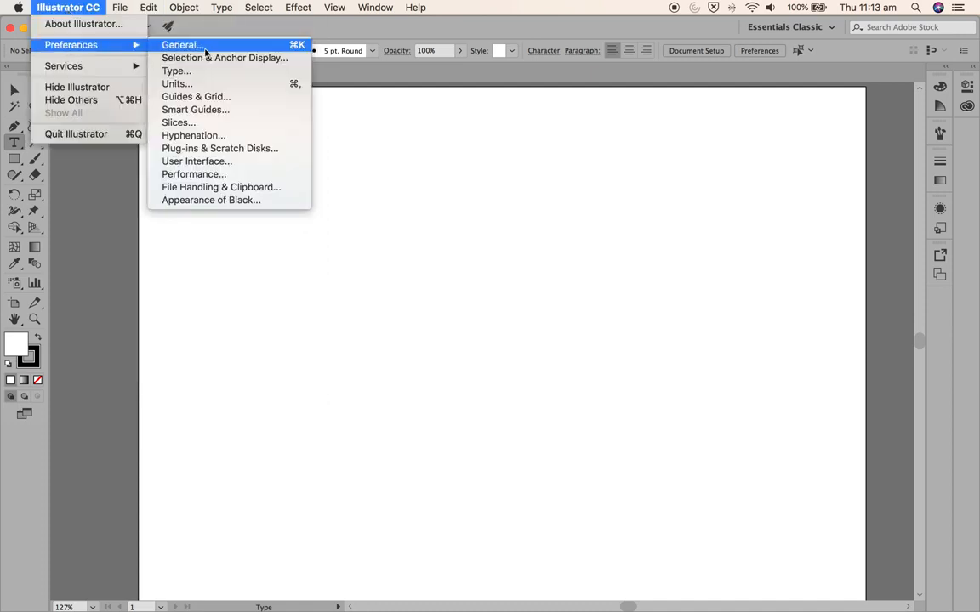
{"action": "left_click", "coordinate": [204, 49]}
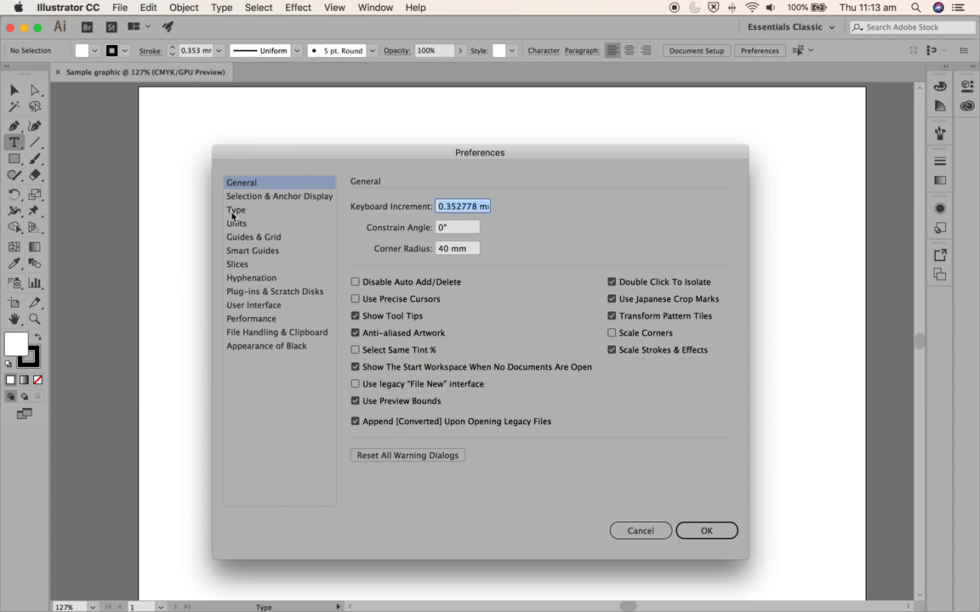
{"action": "left_click", "coordinate": [233, 212]}
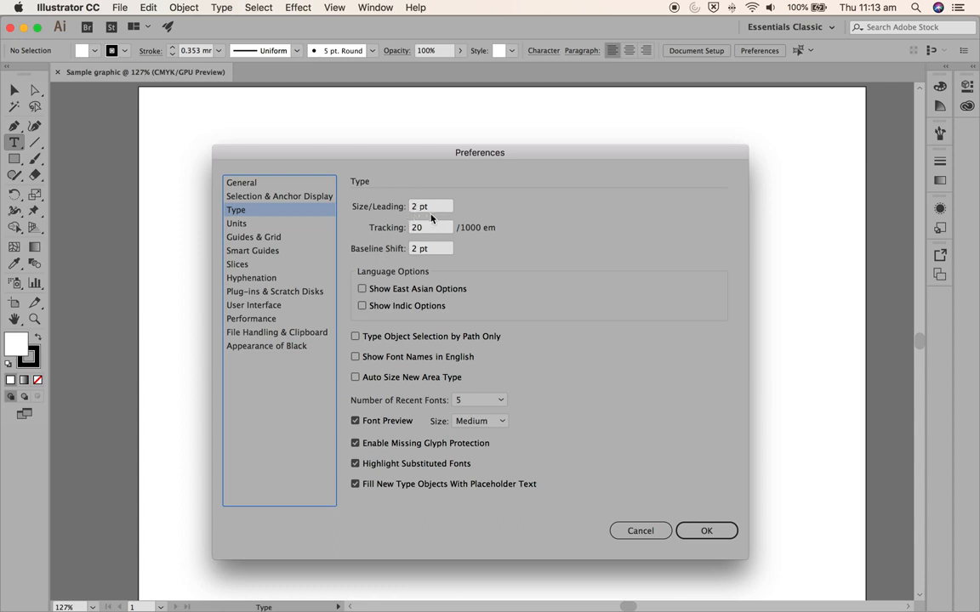
{"action": "left_click", "coordinate": [233, 224]}
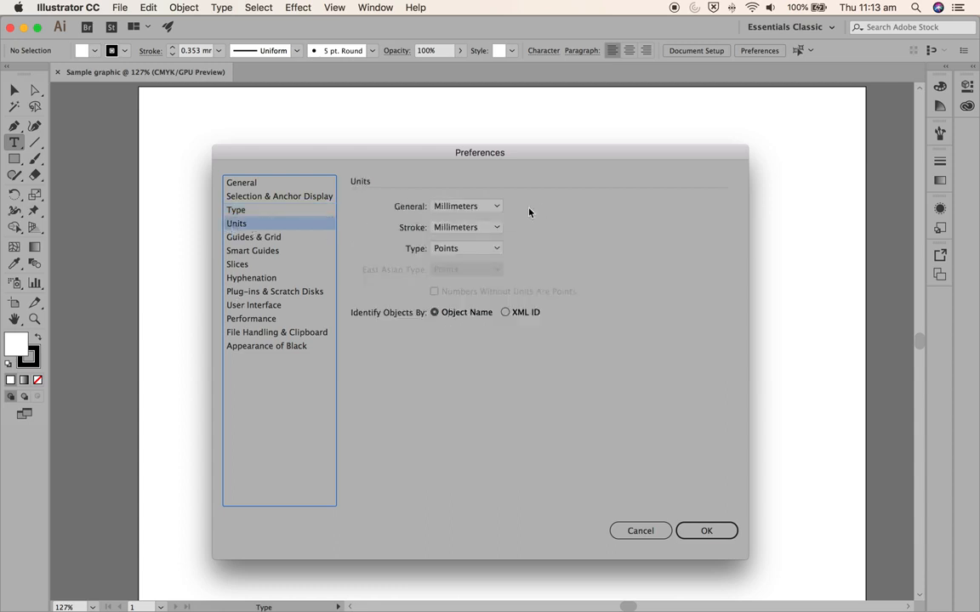
{"action": "left_click", "coordinate": [252, 237]}
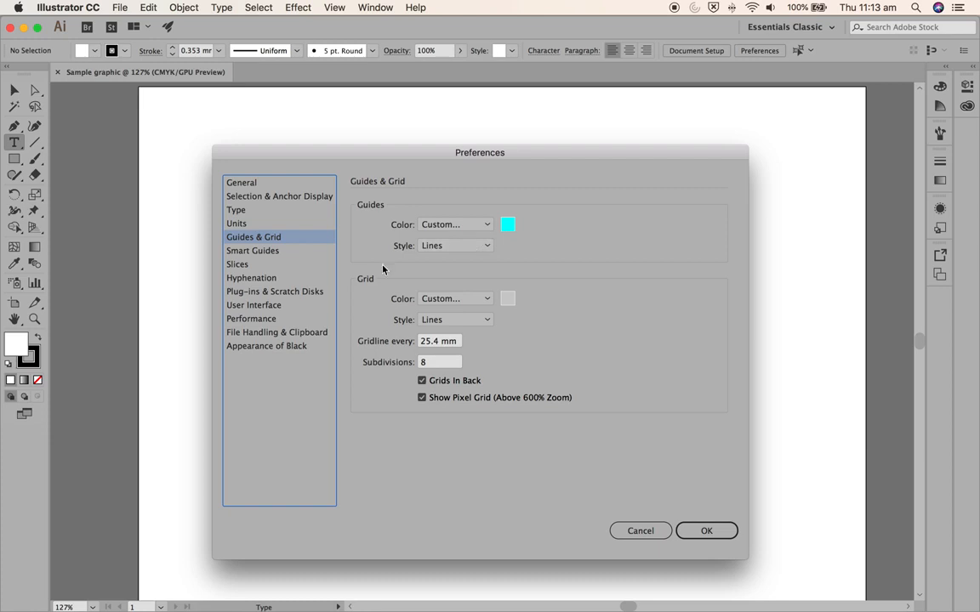
{"action": "left_click", "coordinate": [244, 252]}
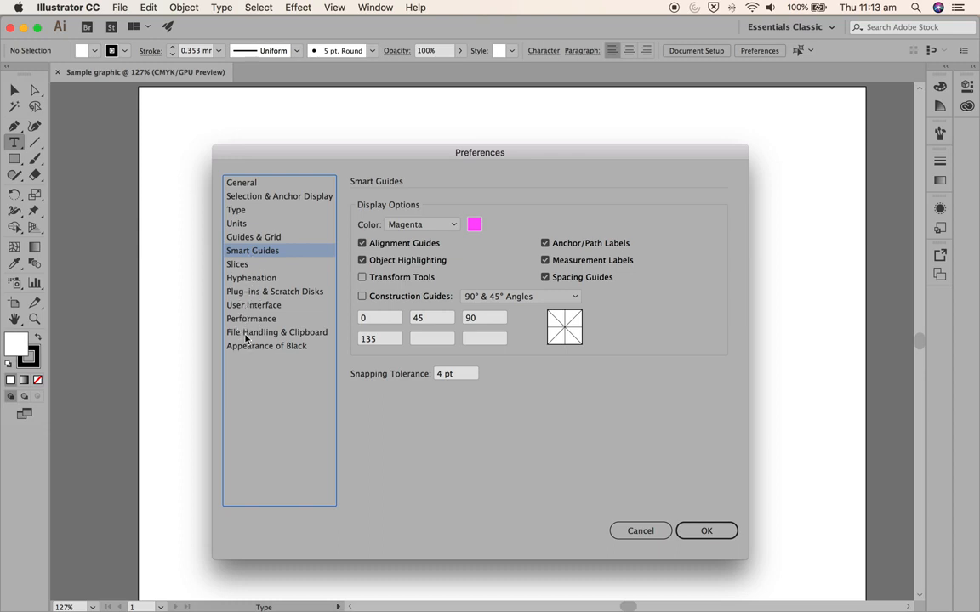
{"action": "left_click", "coordinate": [247, 305]}
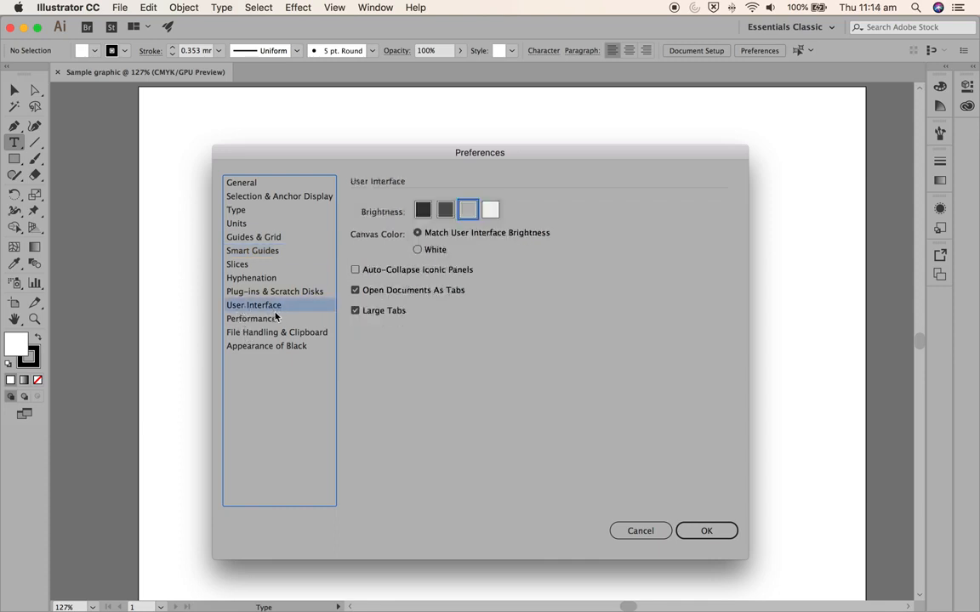
{"action": "left_click", "coordinate": [706, 532]}
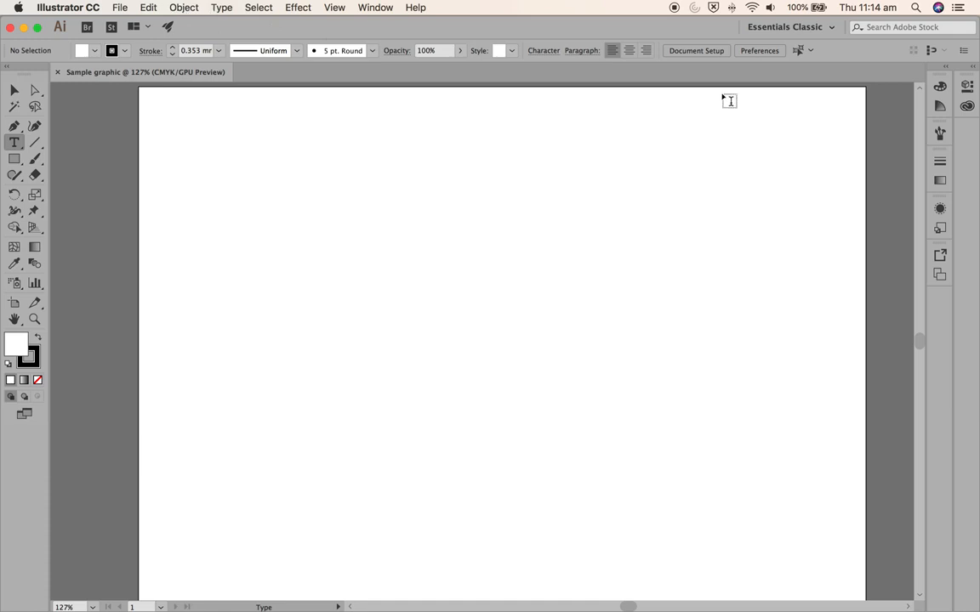
- Start editing the artboards from the Document Setup settings
{"action": "left_click", "coordinate": [696, 52]}
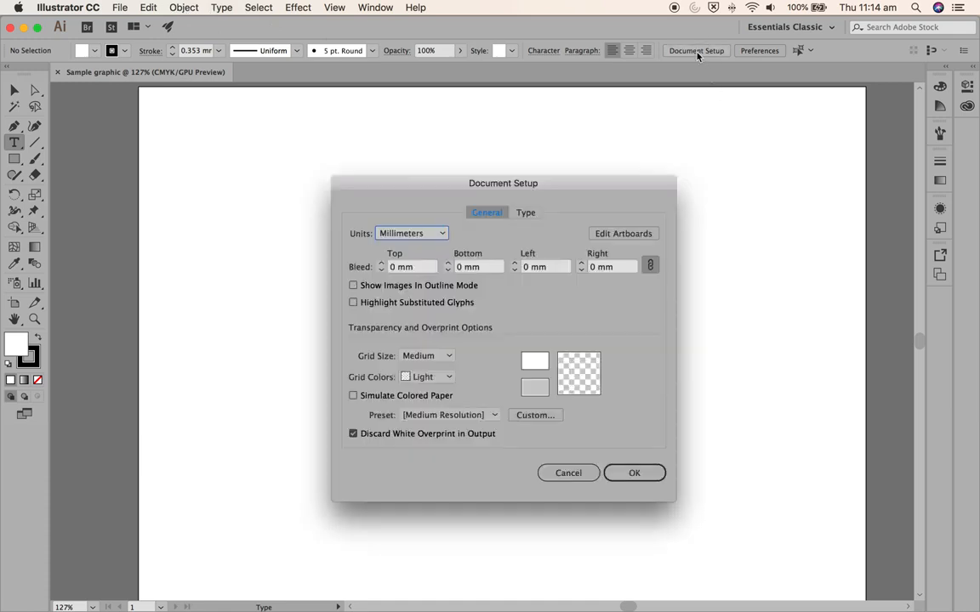
{"action": "left_click_drag", "start_coordinate": [575, 186], "coordinate": [585, 179]}
{"action": "left_click", "coordinate": [630, 225]}
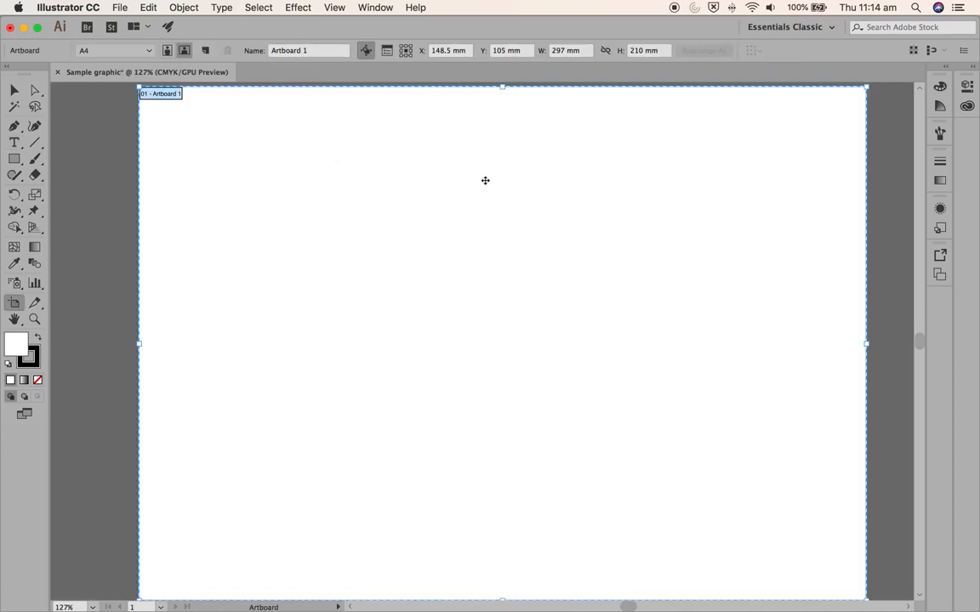
- Resize the artboard freehand by its left edge and inspect its Artboard Options without applying changes
{"action": "mouse_move", "coordinate": [140, 343]}
{"action": "left_mouse_down"}
{"action": "mouse_move", "coordinate": [305, 355]}
{"action": "mouse_move", "coordinate": [137, 343]}
{"action": "left_mouse_up"}
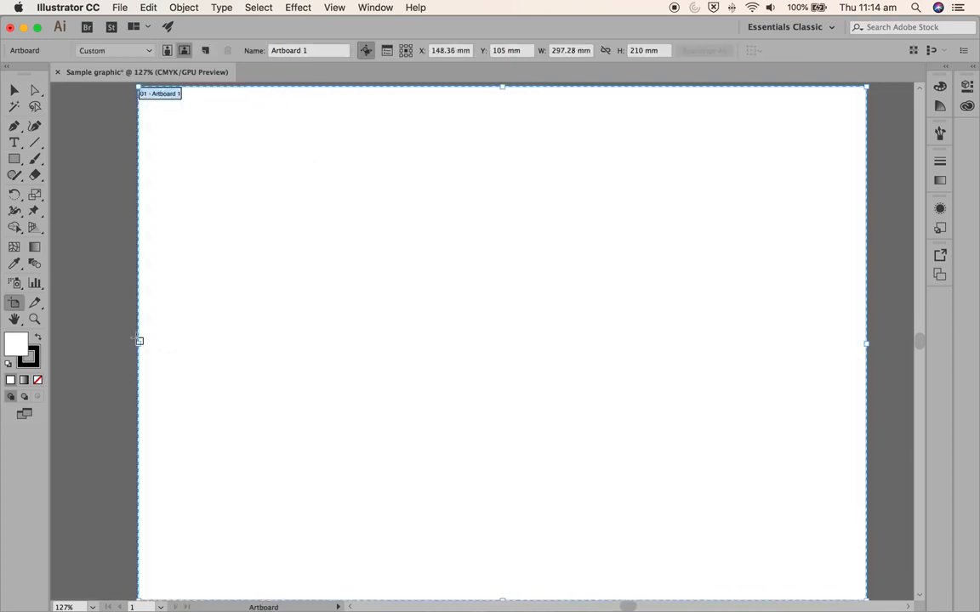
{"action": "left_click", "coordinate": [387, 52]}
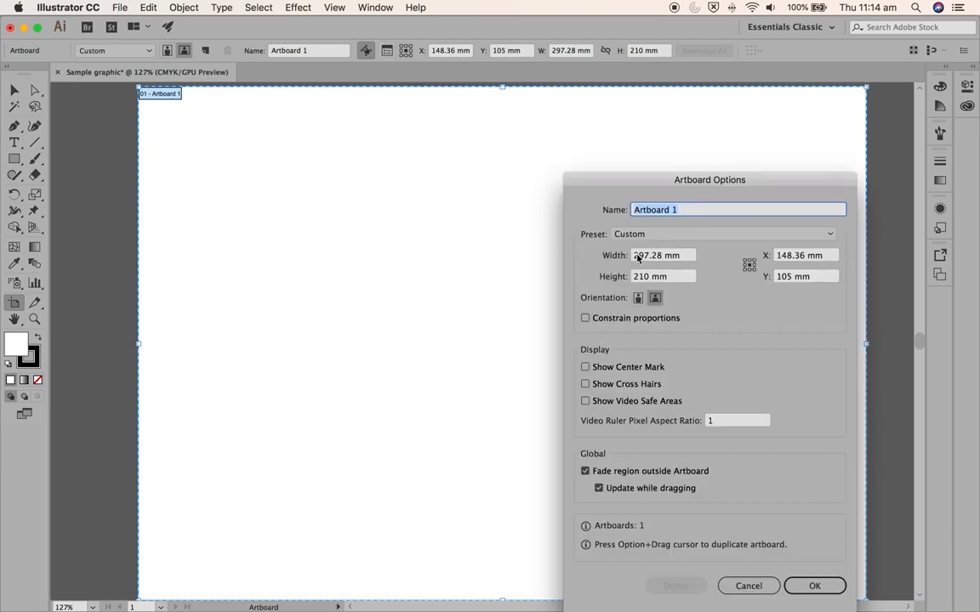
{"action": "left_click", "coordinate": [748, 586]}
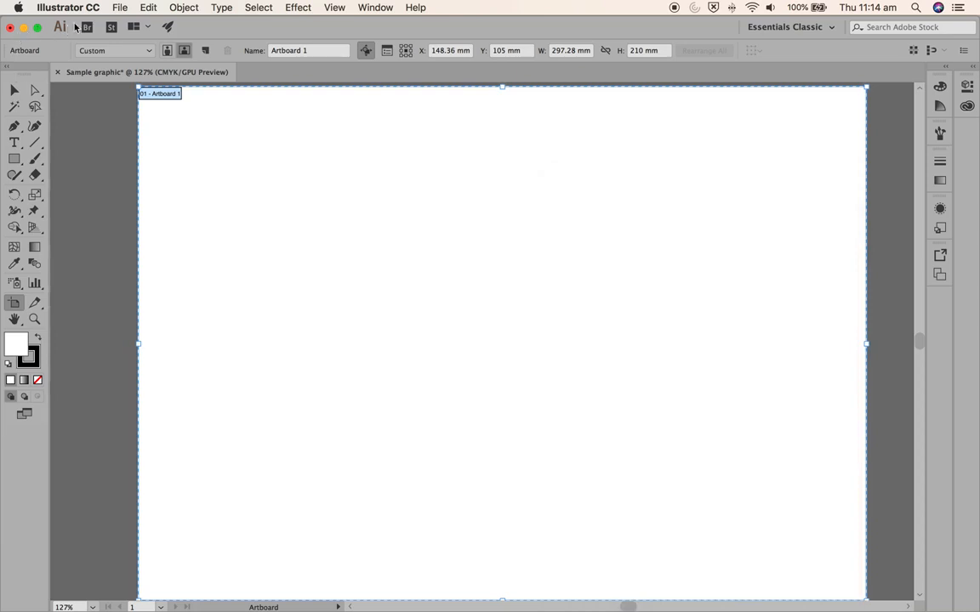
- Undo the artboard scaling changes until the original A4 artboard size is restored
{"action": "left_click", "coordinate": [148, 7]}
{"action": "left_click", "coordinate": [157, 24]}
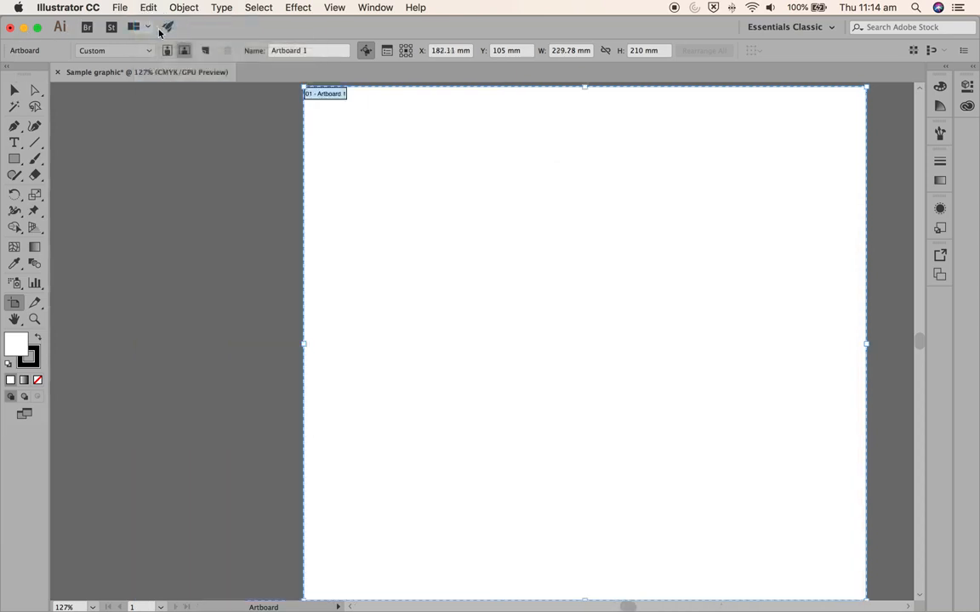
{"action": "left_click", "coordinate": [148, 8]}
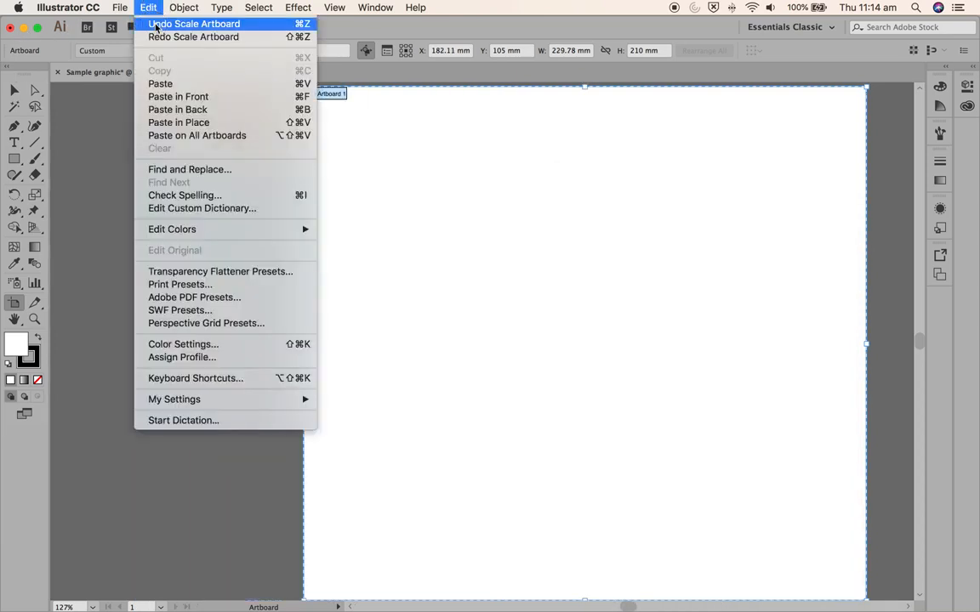
{"action": "left_click", "coordinate": [156, 25]}
{"action": "left_click", "coordinate": [147, 7]}
{"action": "left_click", "coordinate": [151, 25]}
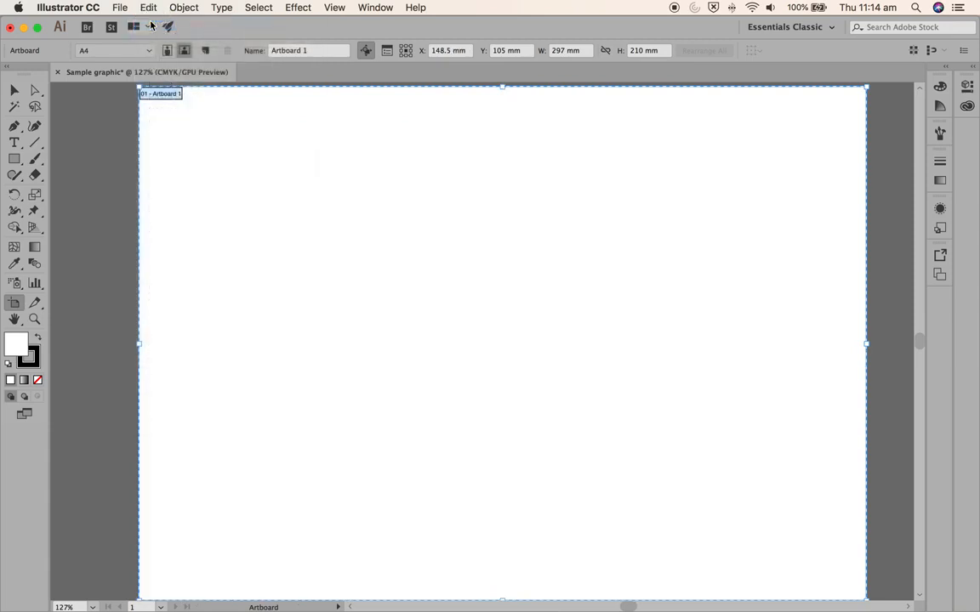